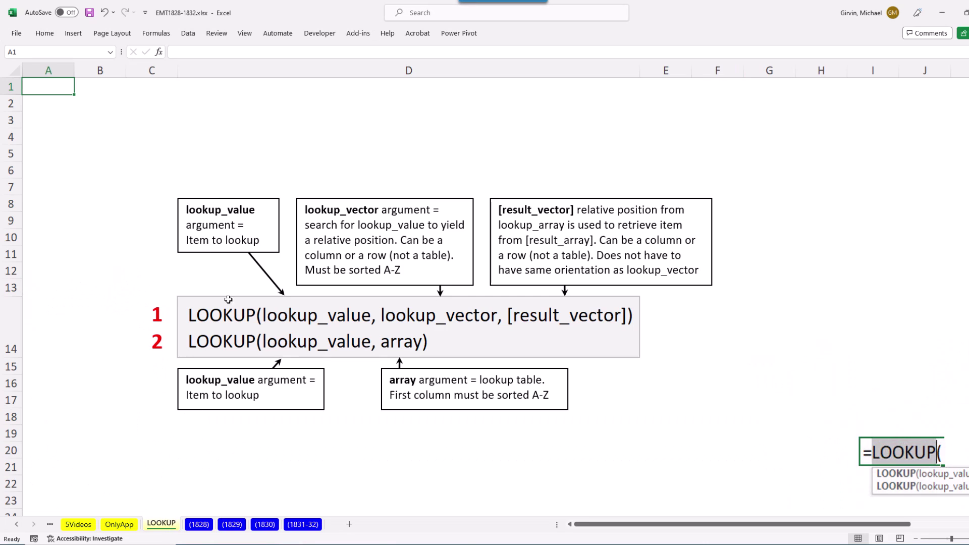
Switch from the OnlyApp sheet to the (1829) fence revenue sheet.
{"action": "left_click", "coordinate": [120, 525]}
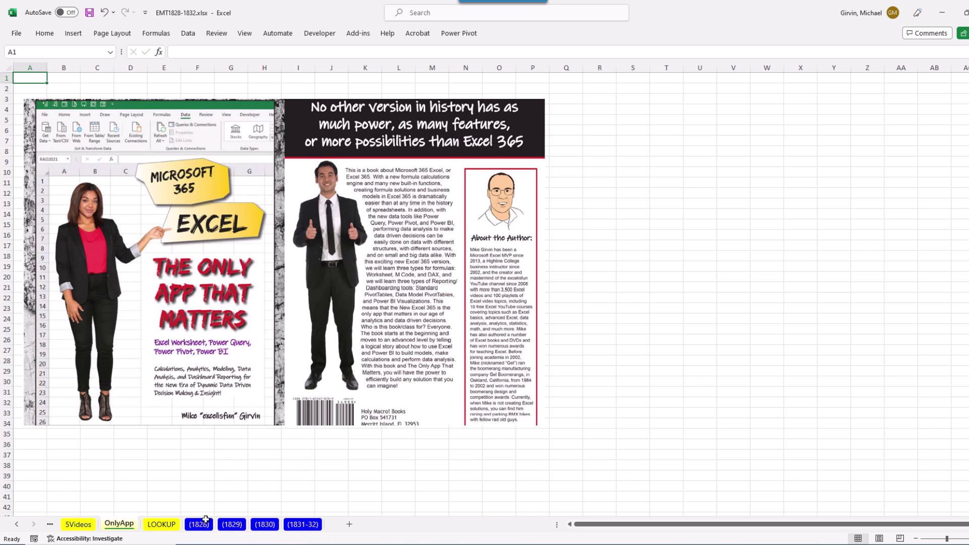
{"action": "left_click", "coordinate": [232, 524]}
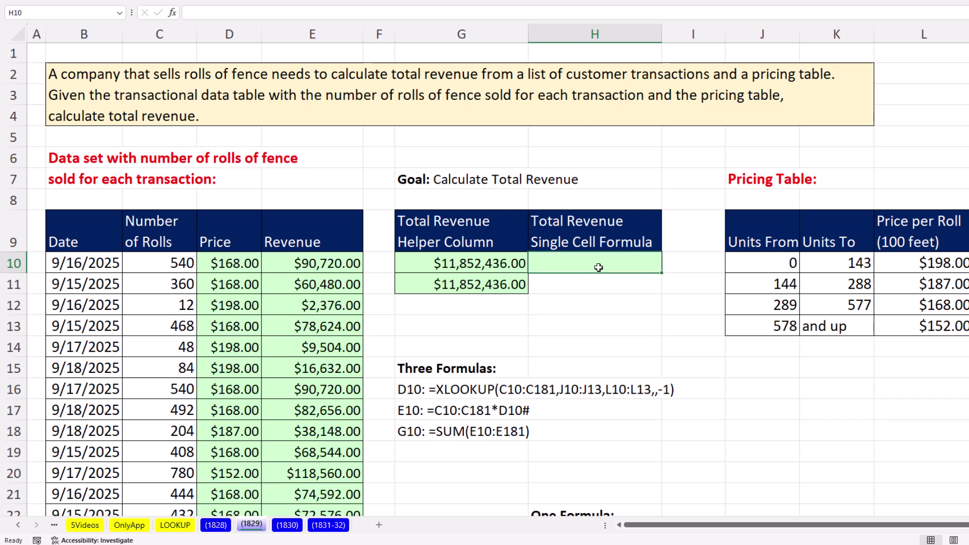
{"action": "double_click", "coordinate": [246, 266]}
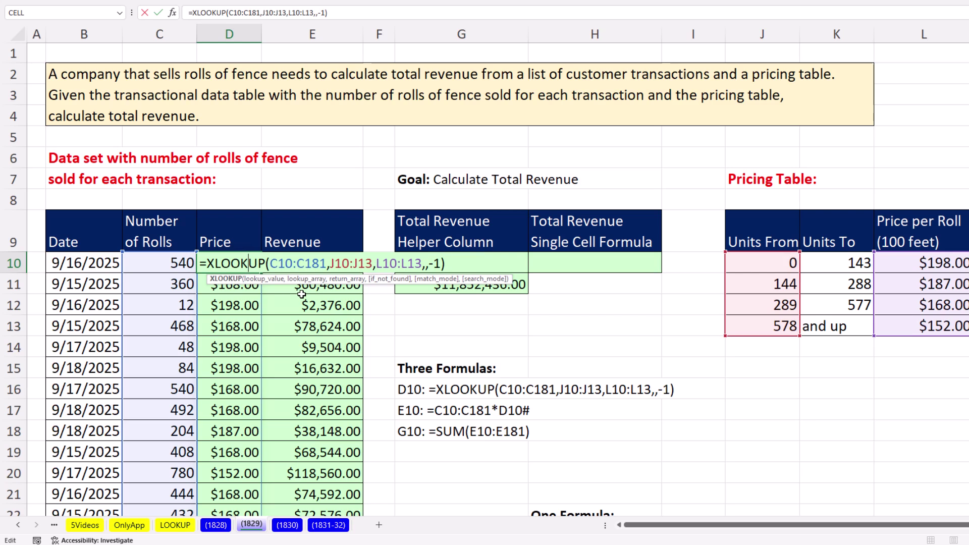
{"action": "key", "text": "Return"}
{"action": "double_click", "coordinate": [287, 263]}
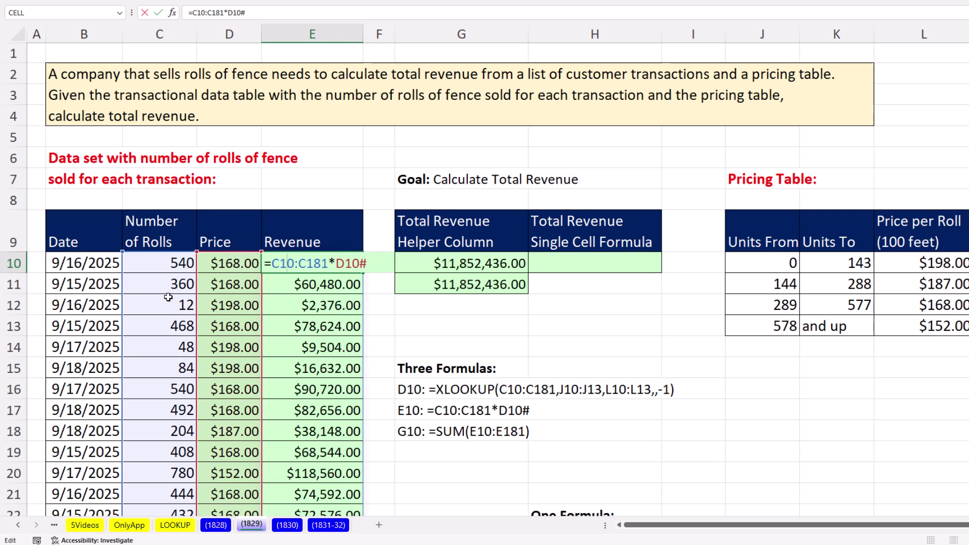
{"action": "key", "text": "Return"}
{"action": "double_click", "coordinate": [418, 268]}
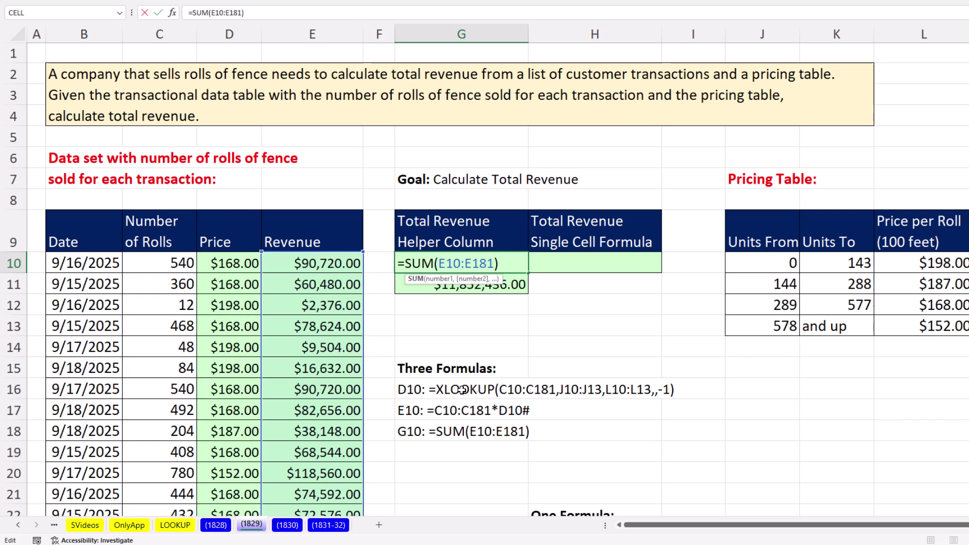
{"action": "key", "text": "Return"}
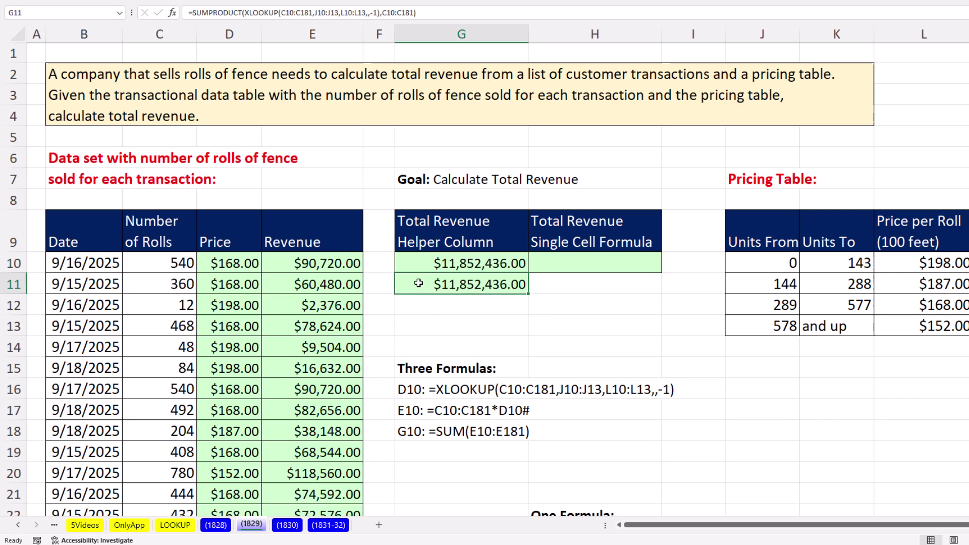
{"action": "double_click", "coordinate": [419, 283]}
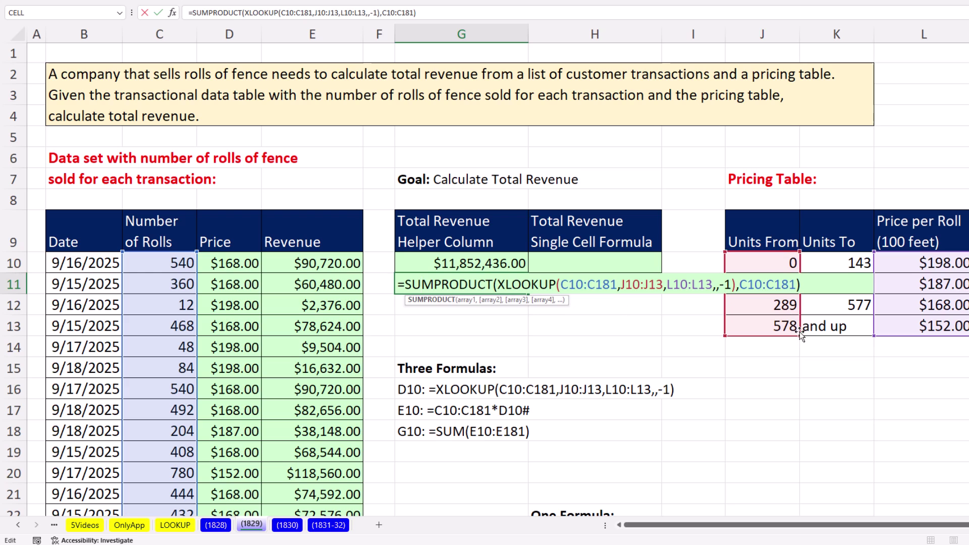
{"action": "key", "text": "ctrl+Return"}
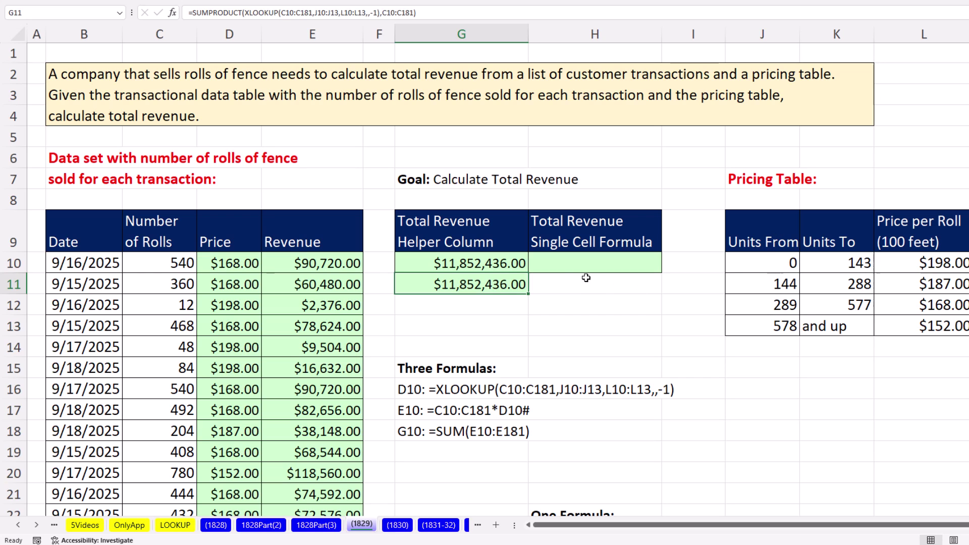
Enter =LOOKUP(C10:C181,J10:L13) in H10, which returns #SPILL!
{"action": "left_click", "coordinate": [578, 266]}
{"action": "type", "text": "=l"}
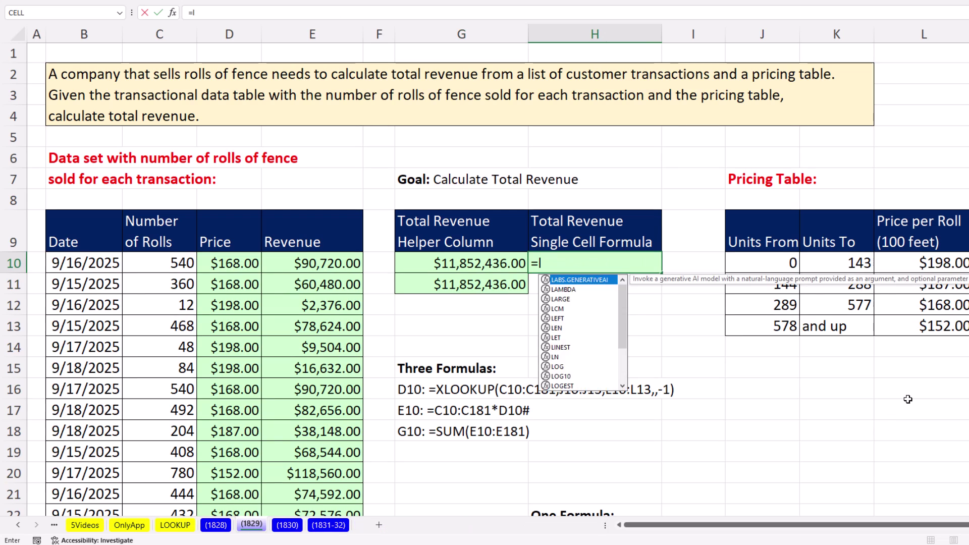
{"action": "type", "text": "oo"}
{"action": "key", "text": "Tab"}
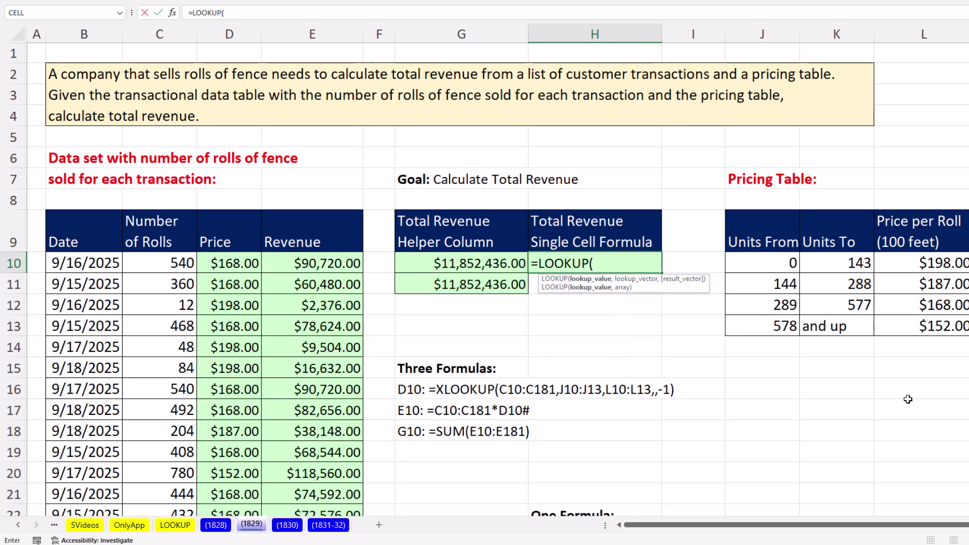
{"action": "left_click", "coordinate": [168, 263]}
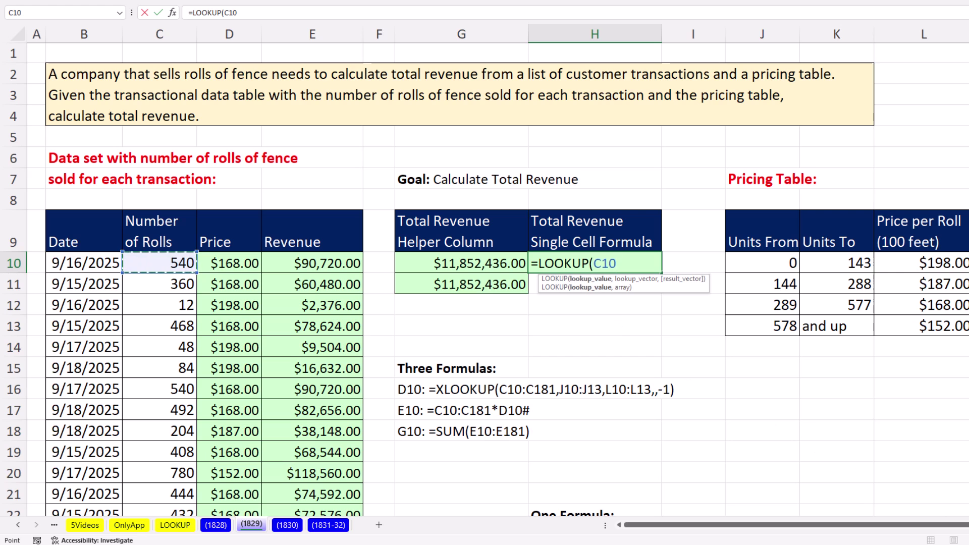
{"action": "key", "text": "ctrl+shift+Down"}
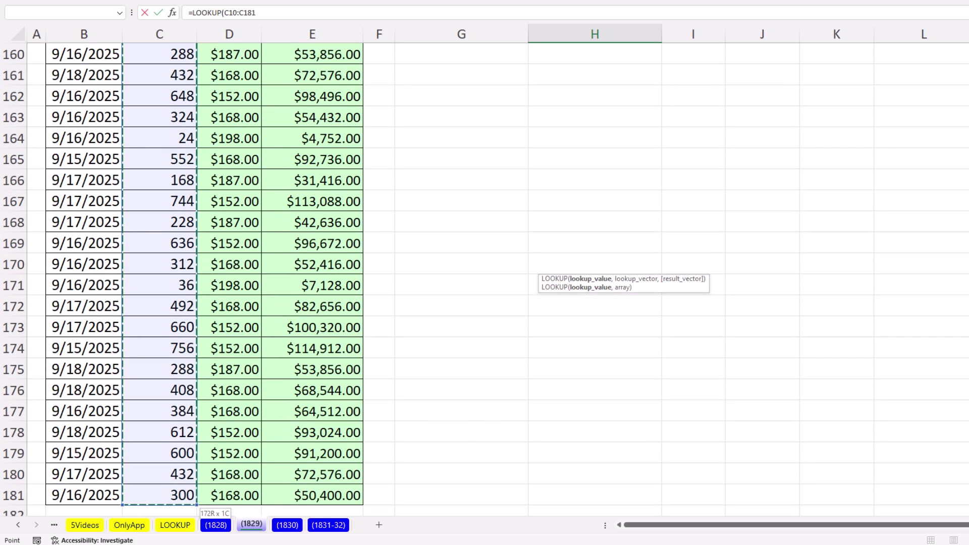
{"action": "key", "text": "ctrl+BackSpace"}
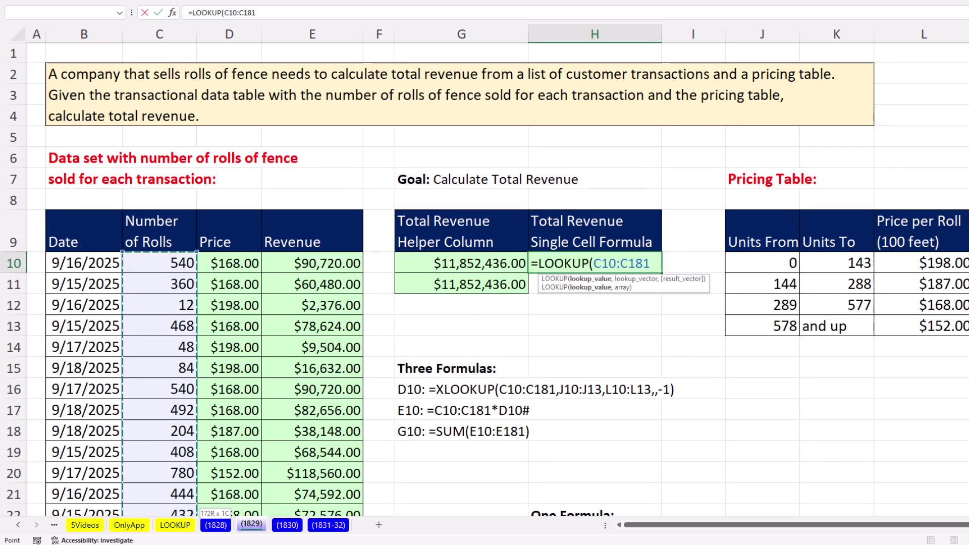
{"action": "type", "text": ","}
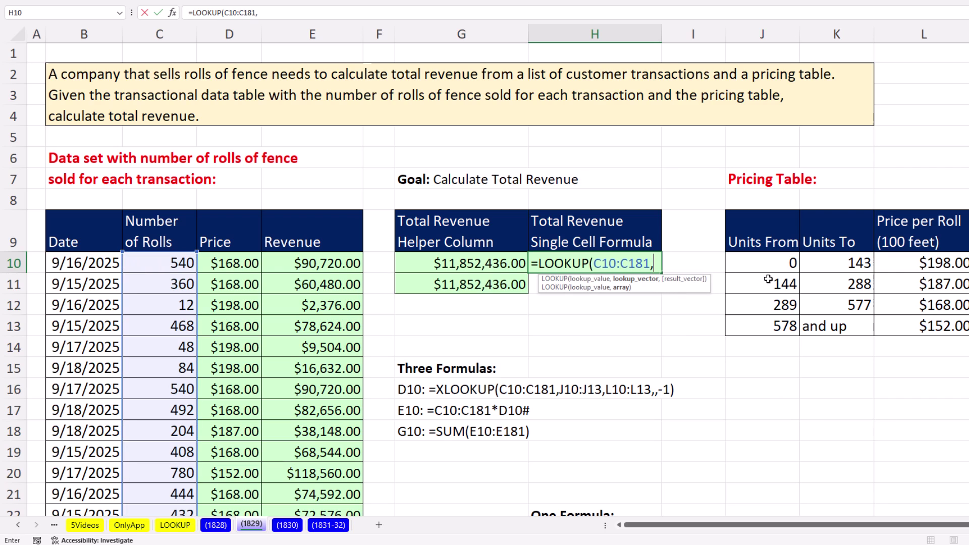
{"action": "left_click_drag", "start_coordinate": [772, 264], "coordinate": [904, 326]}
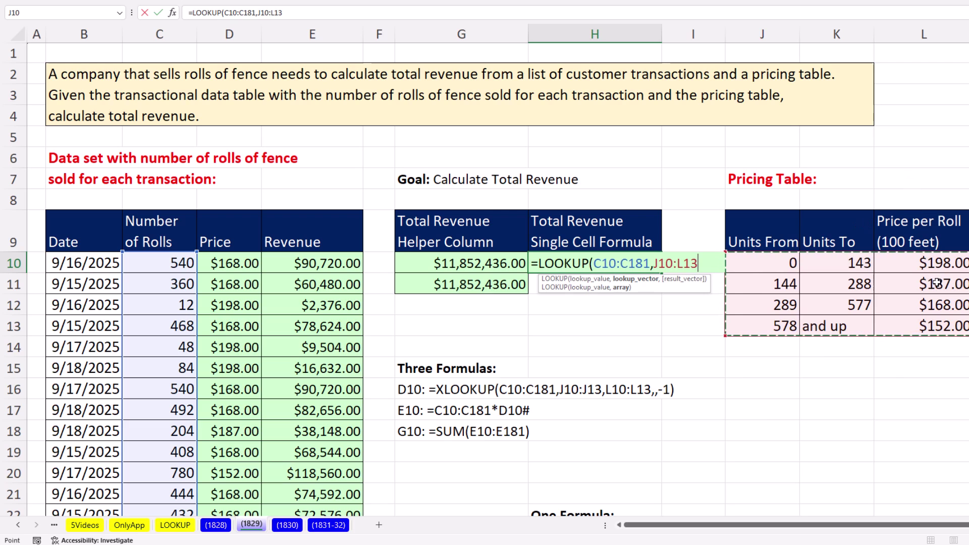
{"action": "key", "text": "Return"}
Move the One Formula notes aside so H10's LOOKUP can spill its prices.
{"action": "scroll", "coordinate": [599, 404], "scroll_direction": "down", "scroll_amount": 2}
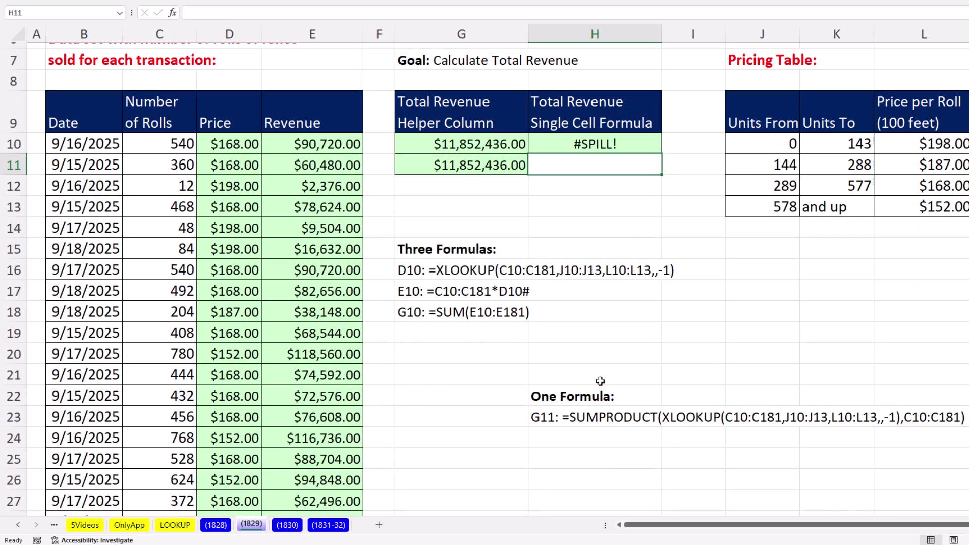
{"action": "left_click_drag", "start_coordinate": [600, 378], "coordinate": [600, 419]}
{"action": "left_click_drag", "start_coordinate": [661, 398], "coordinate": [693, 399]}
{"action": "scroll", "coordinate": [624, 260], "scroll_direction": "up", "scroll_amount": 2}
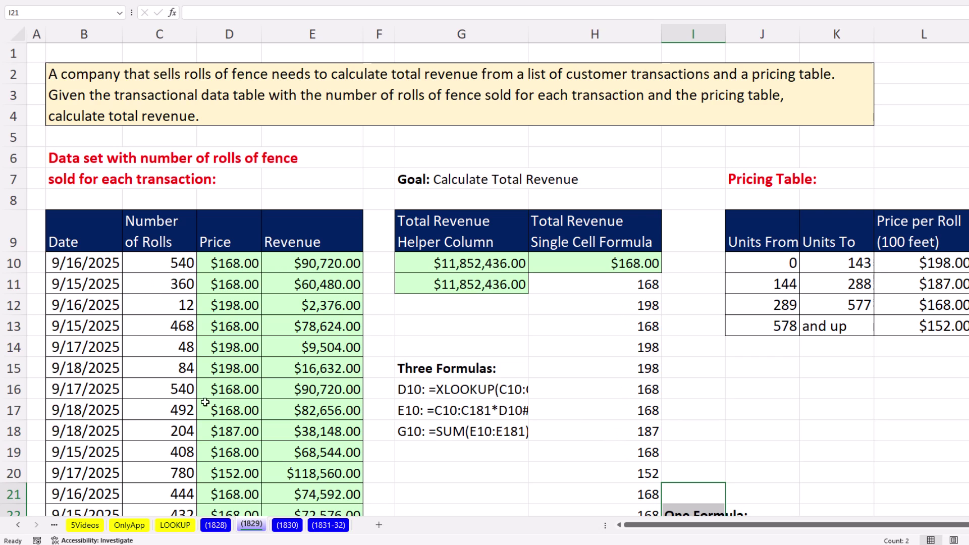
Wrap H10's LOOKUP in SUMPRODUCT, multiplying by the rolls in C10:C181.
{"action": "left_click", "coordinate": [577, 267]}
{"action": "key", "text": "F2"}
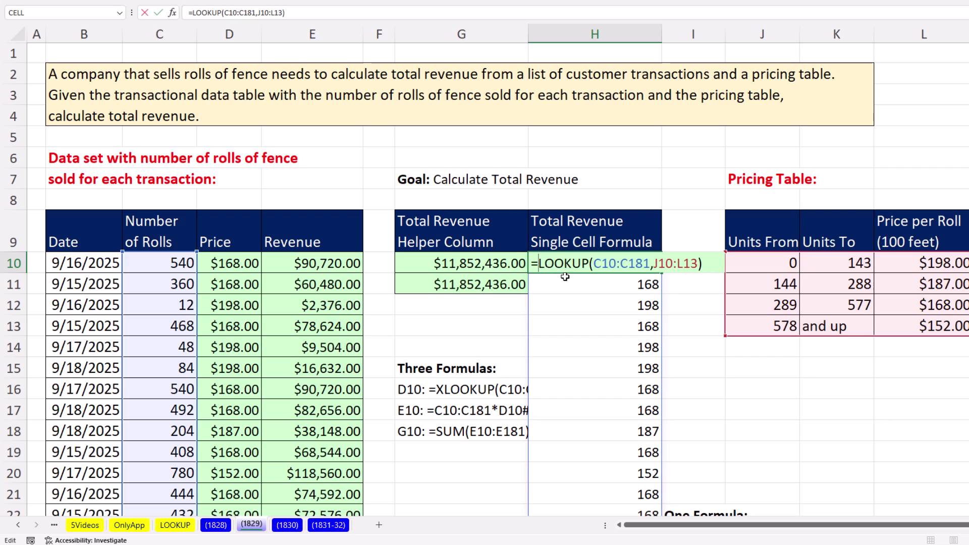
{"action": "type", "text": "sump"}
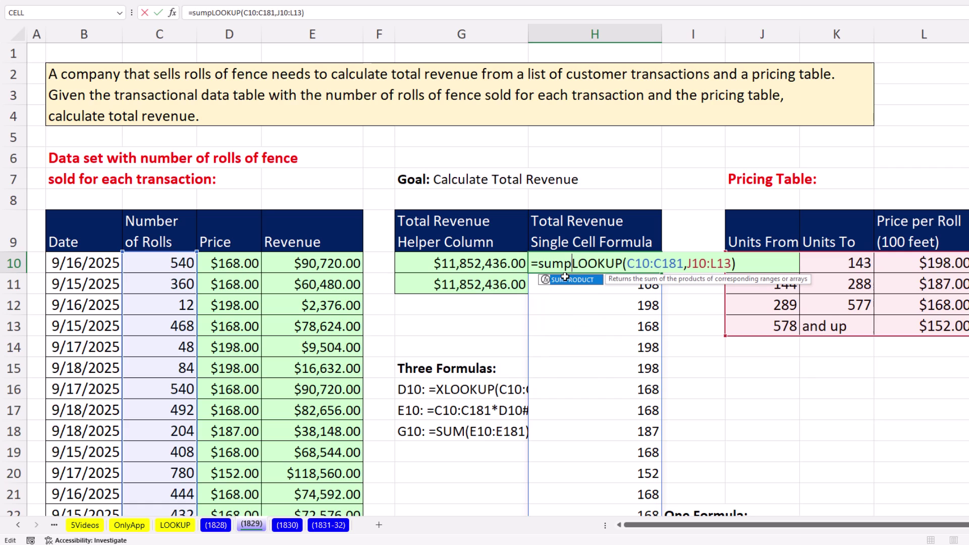
{"action": "key", "text": "Tab"}
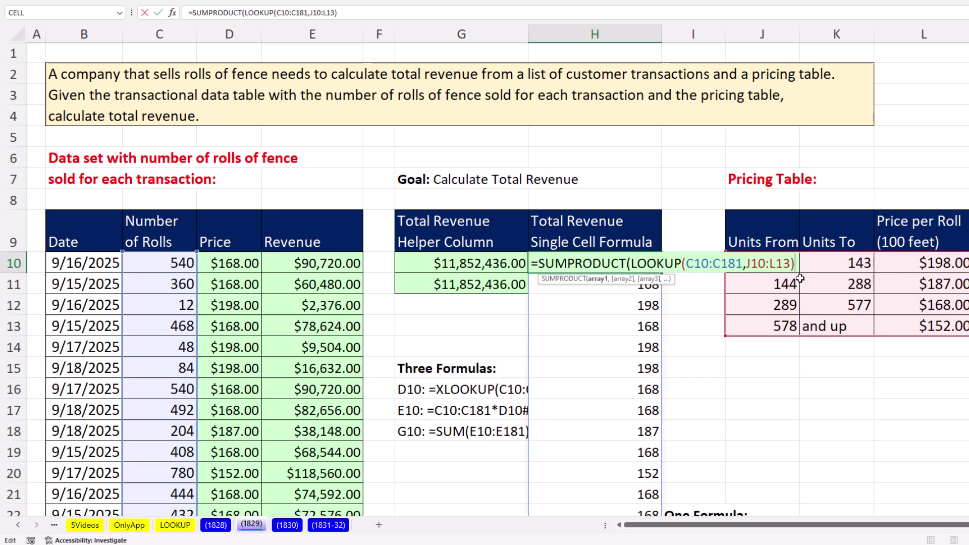
{"action": "type", "text": ","}
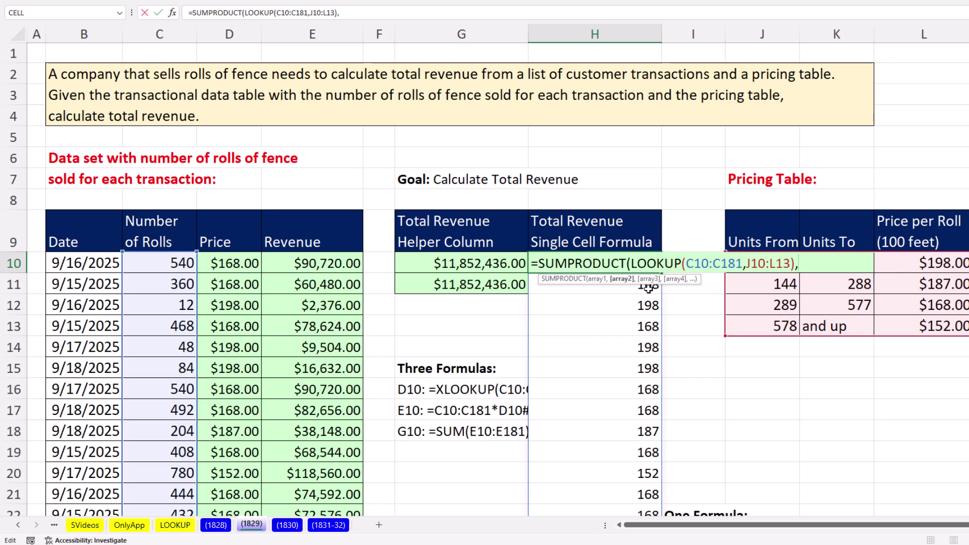
{"action": "left_click", "coordinate": [138, 257]}
{"action": "key", "text": "ctrl+shift+Down"}
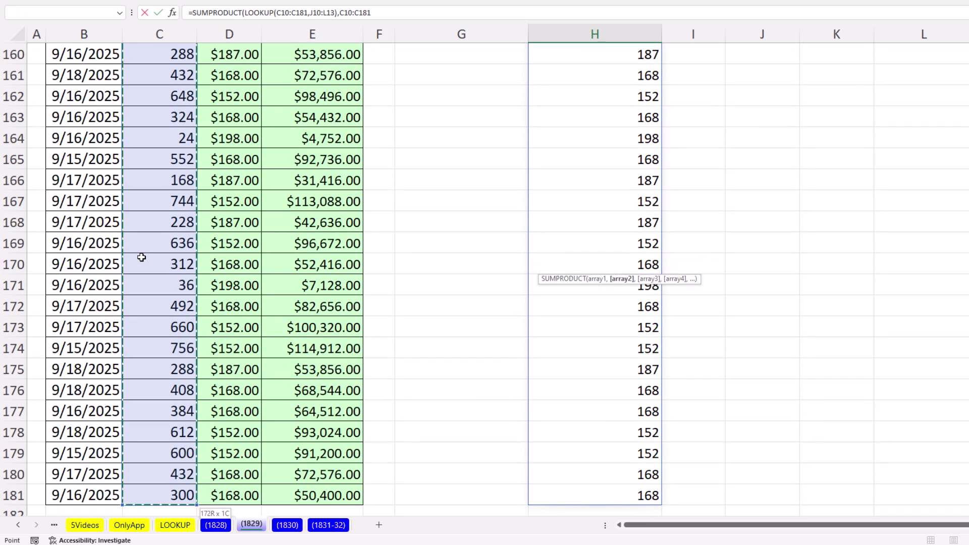
{"action": "key", "text": "ctrl+BackSpace"}
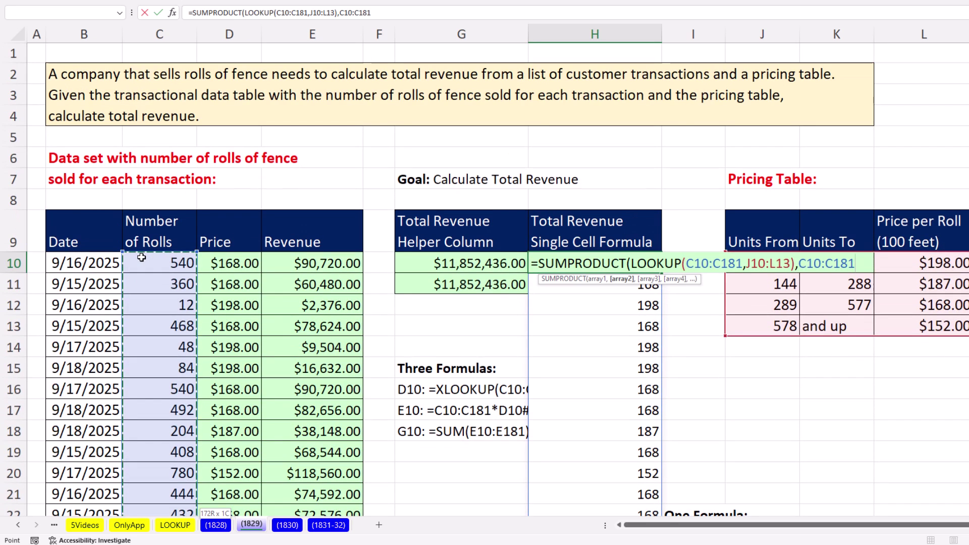
{"action": "type", "text": ")"}
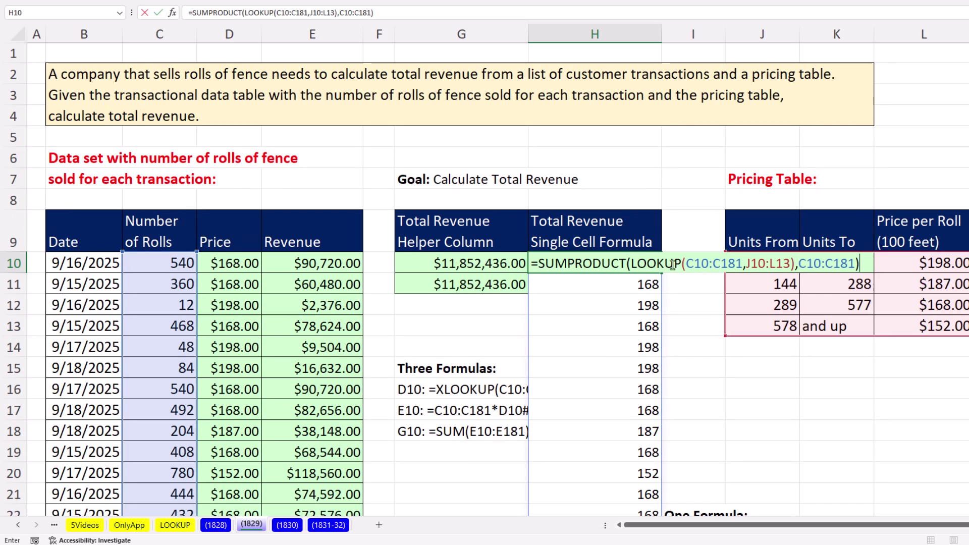
Review and commit H10's SUMPRODUCT(LOOKUP) formula, returning $11,852,436.00.
{"action": "left_click", "coordinate": [632, 263]}
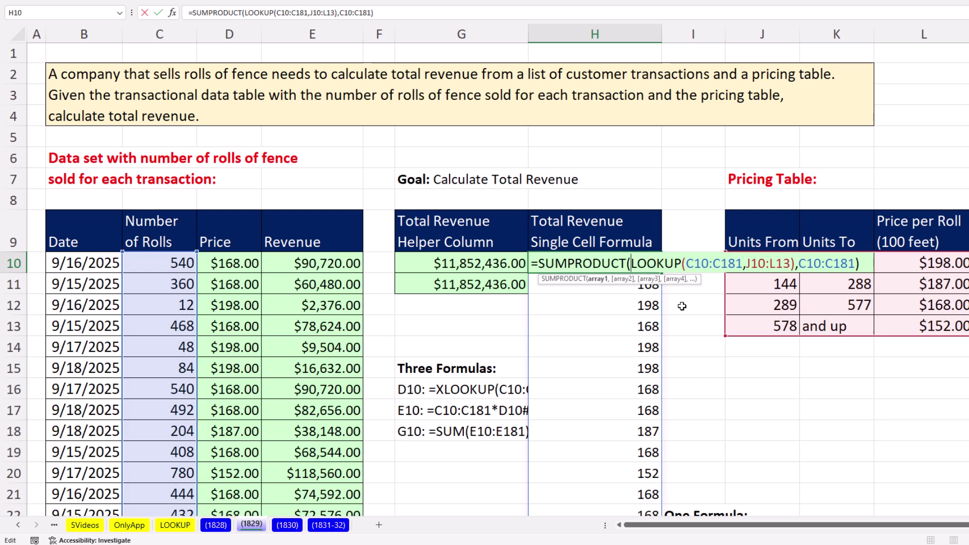
{"action": "key", "text": "ctrl+Return"}
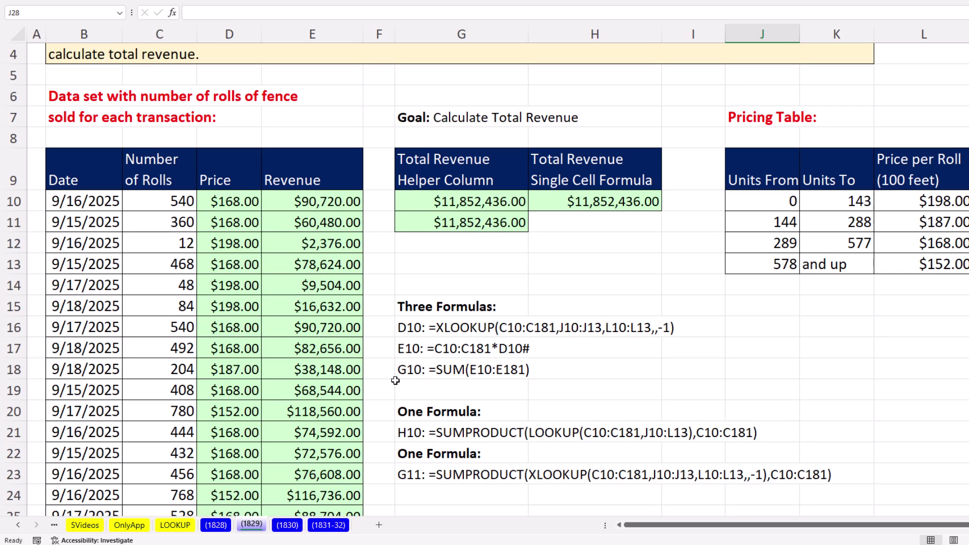
{"action": "double_click", "coordinate": [486, 223]}
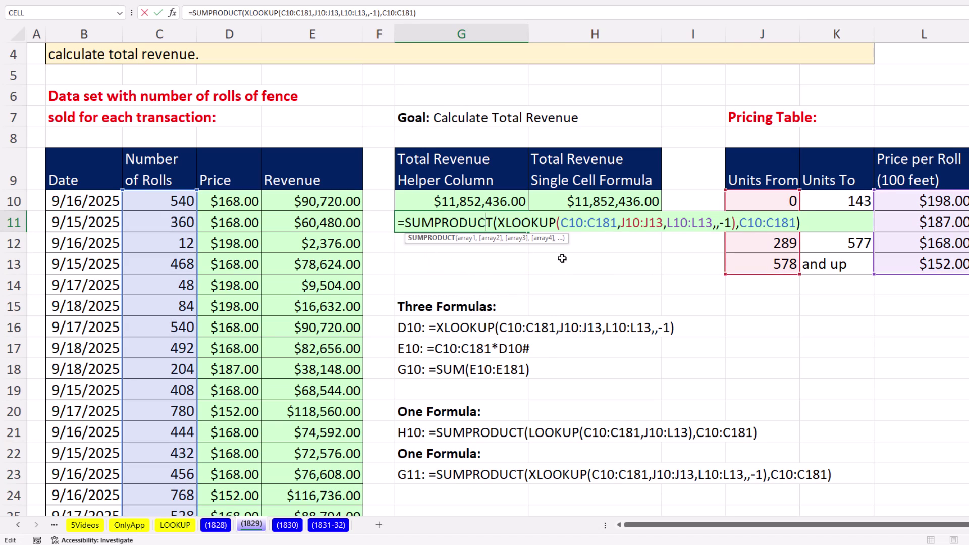
{"action": "key", "text": "Escape"}
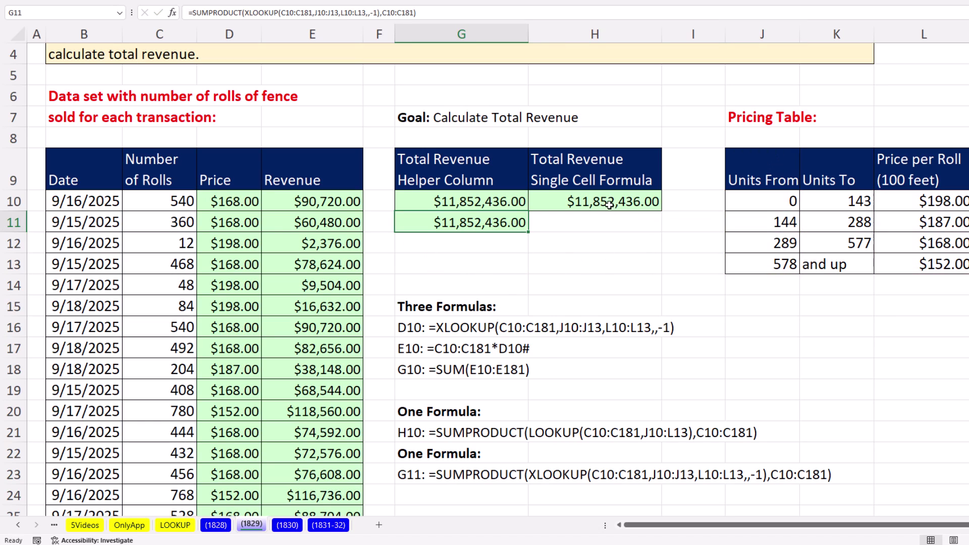
{"action": "double_click", "coordinate": [651, 201]}
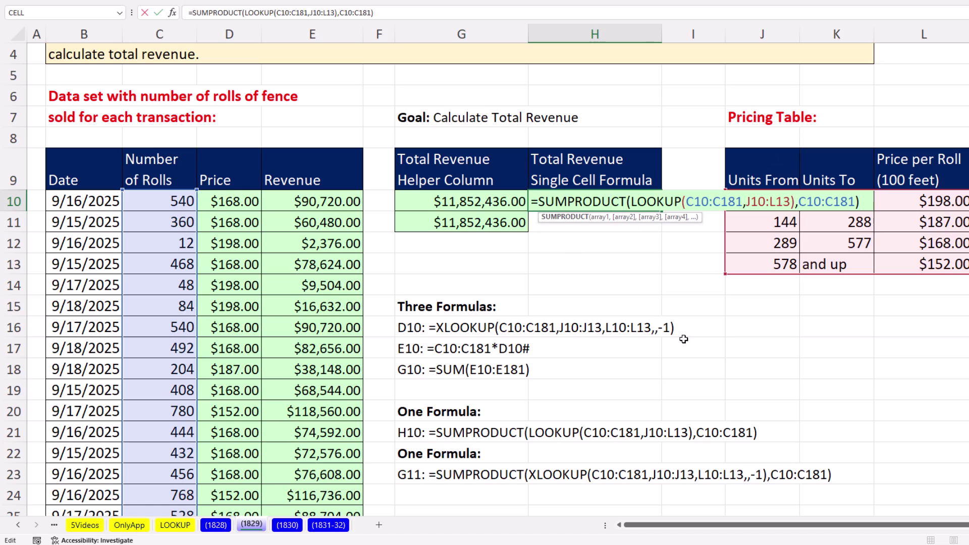